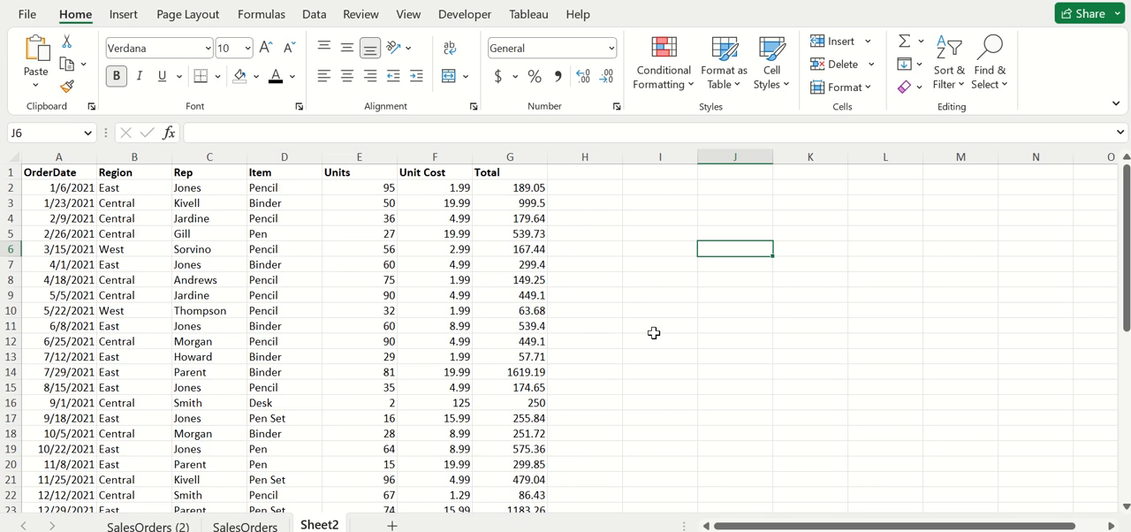
Create a conditional formatting rule for the Total values in G2:G44 that formats only cells with a value less than 400
click(611, 233)
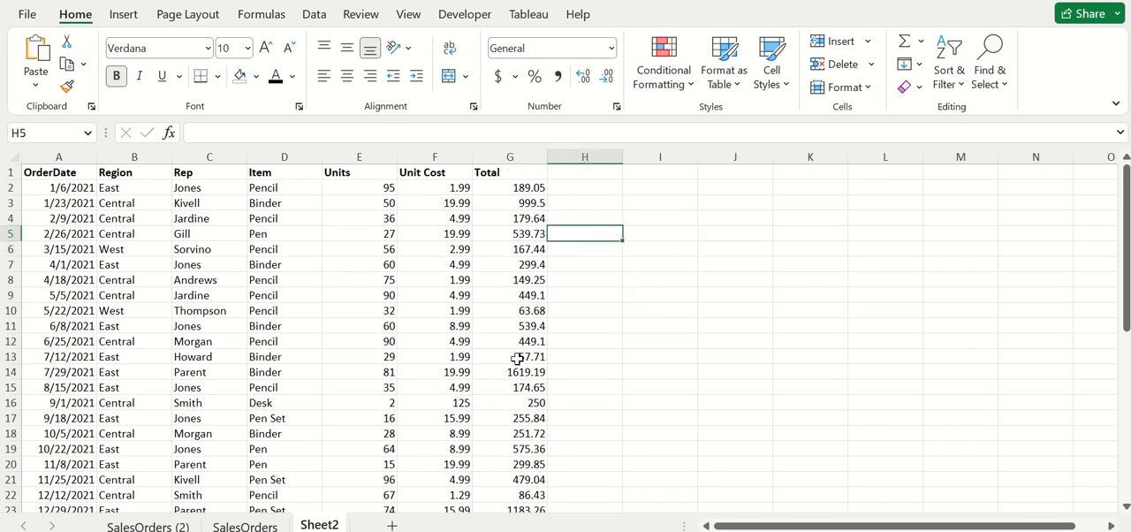
drag(518, 188, 513, 483)
scroll(644, 385, up, 8)
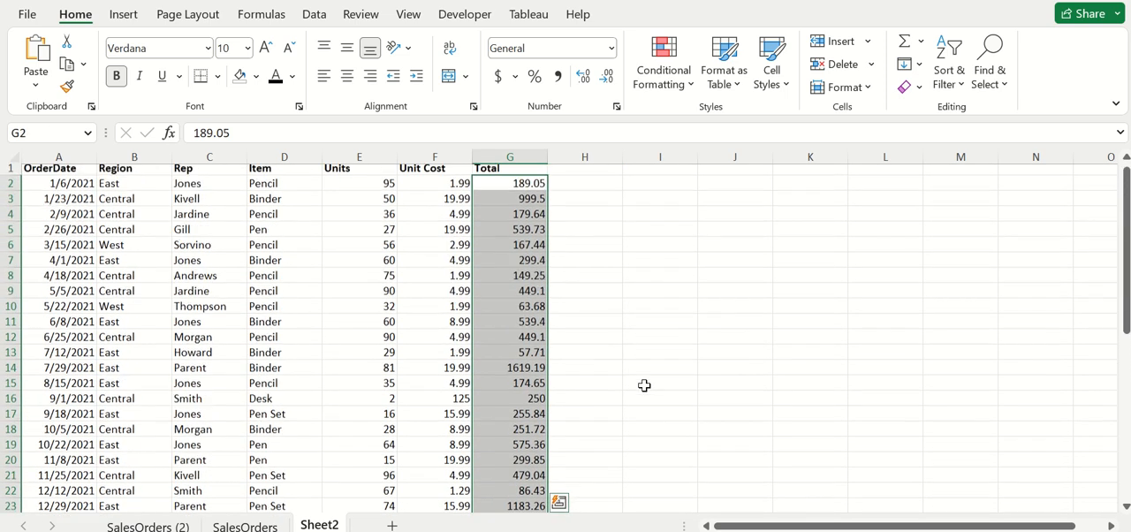
click(670, 84)
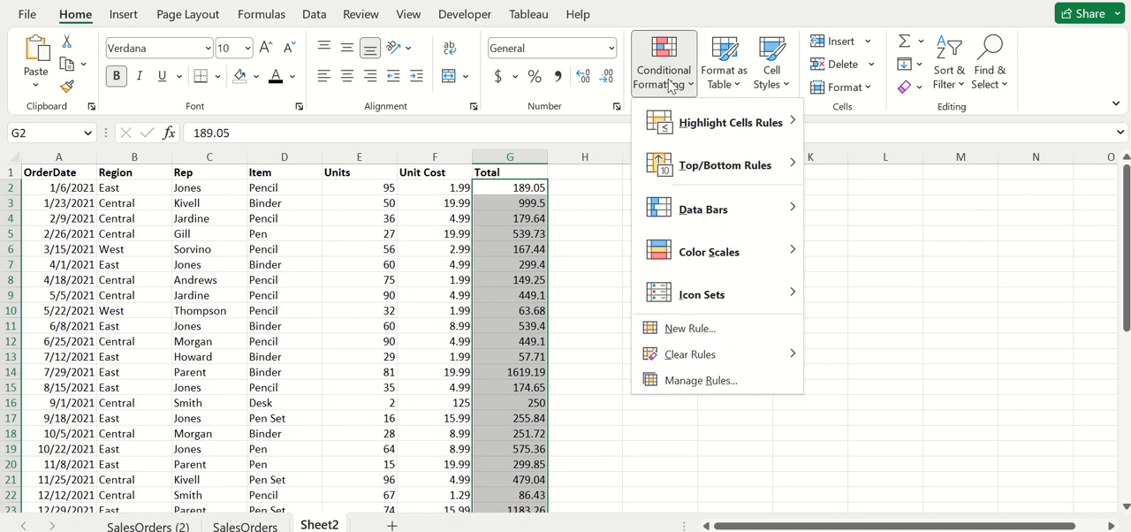
click(716, 329)
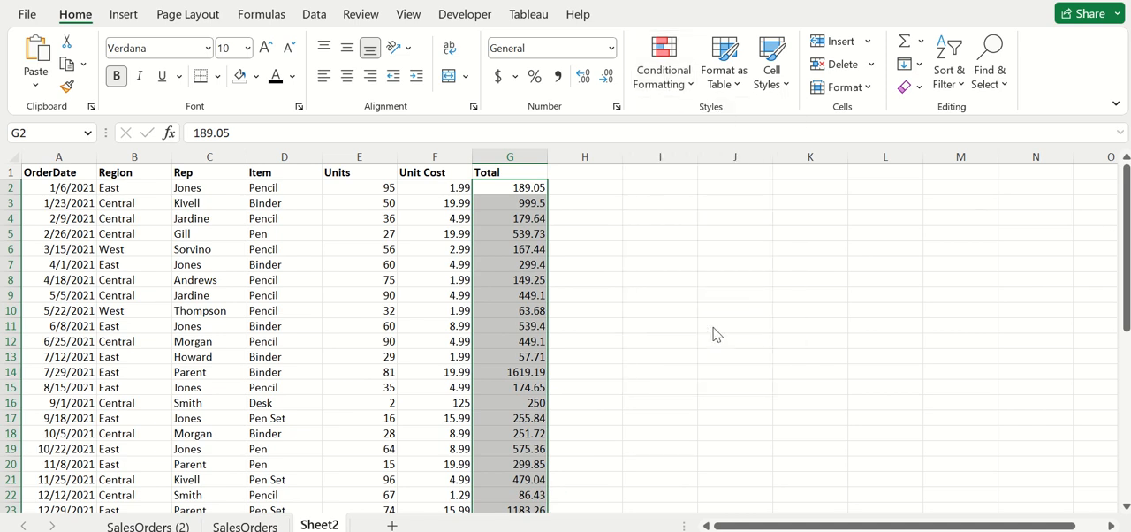
drag(707, 138, 622, 126)
click(602, 186)
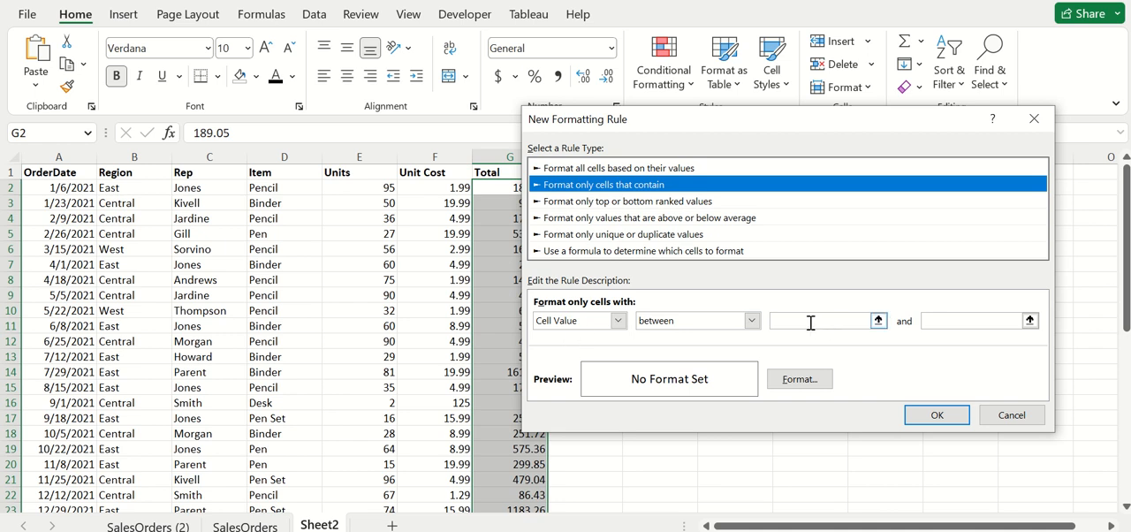
click(724, 325)
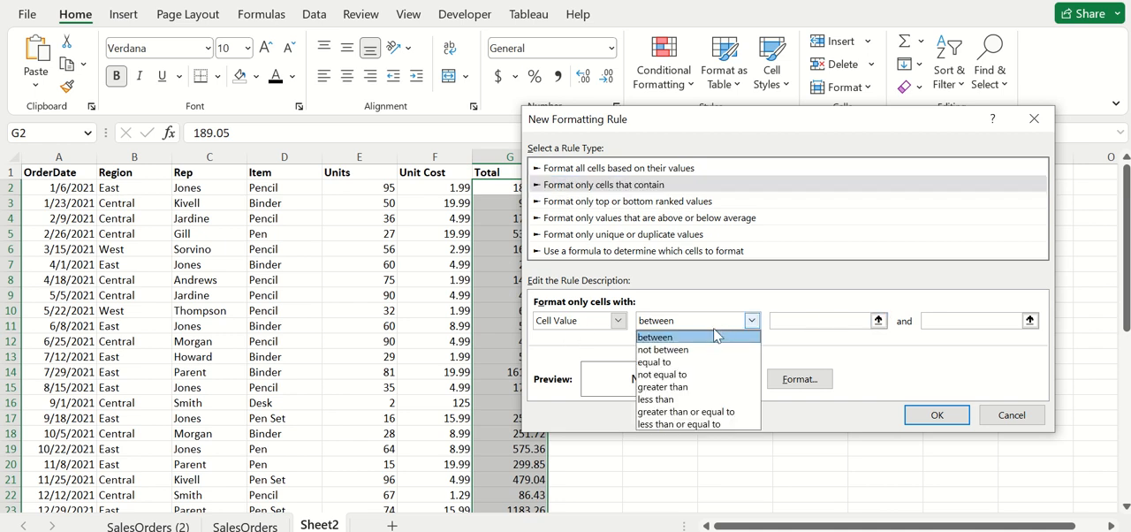
click(689, 405)
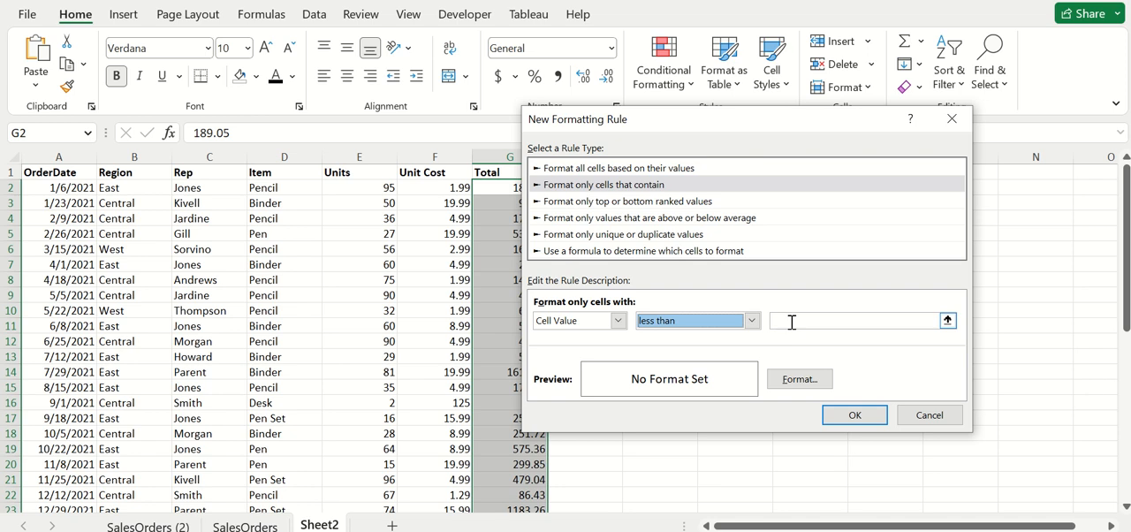
click(823, 322)
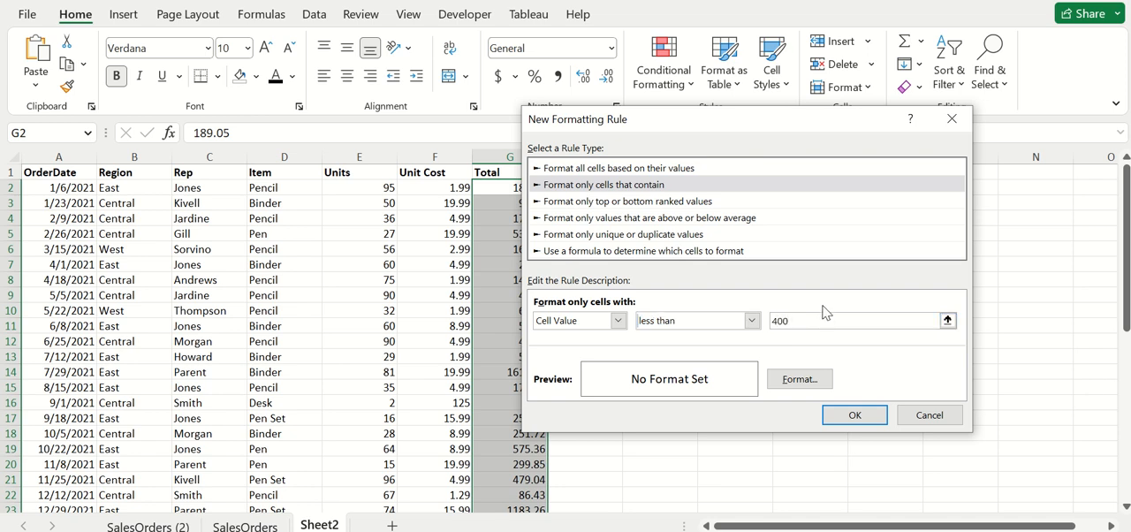
Give the less-than-400 rule a standard red font color and apply it to the Total values
click(798, 381)
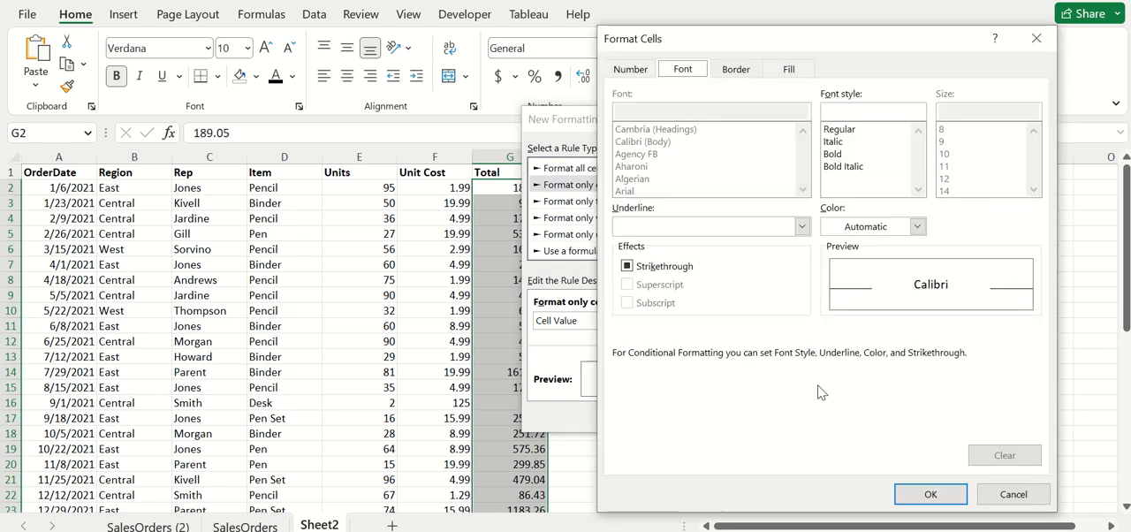
click(917, 227)
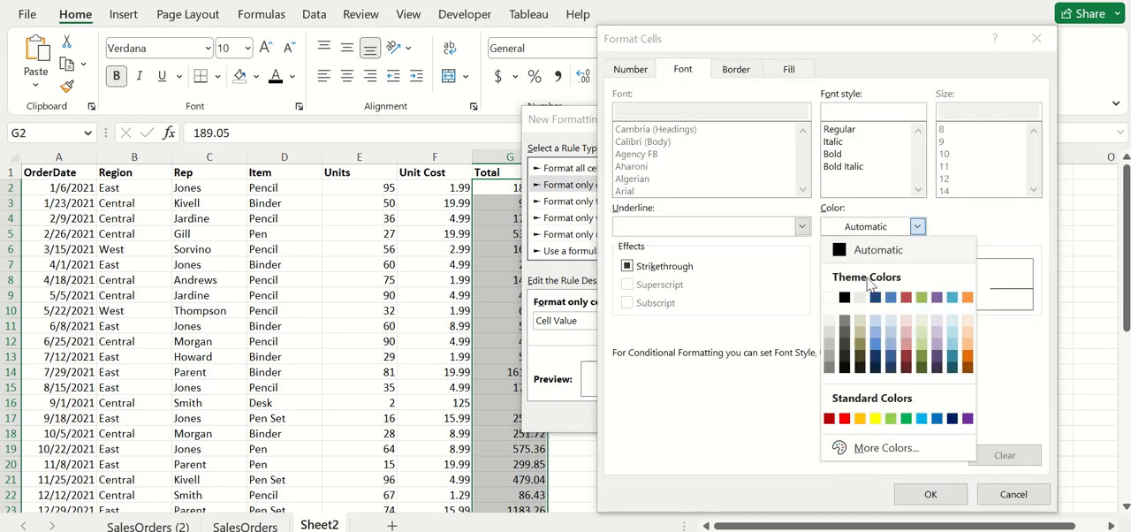
click(845, 419)
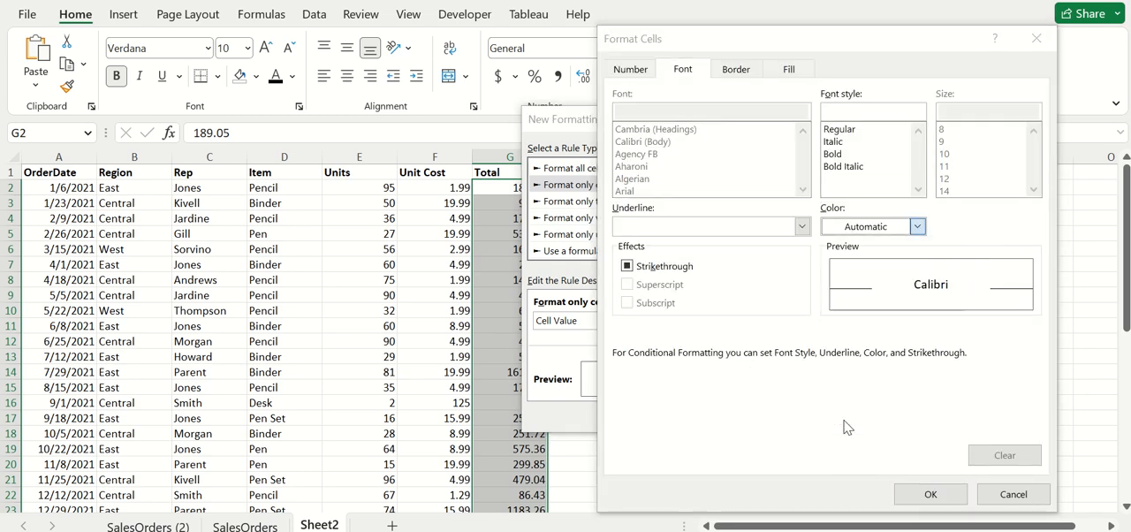
click(930, 495)
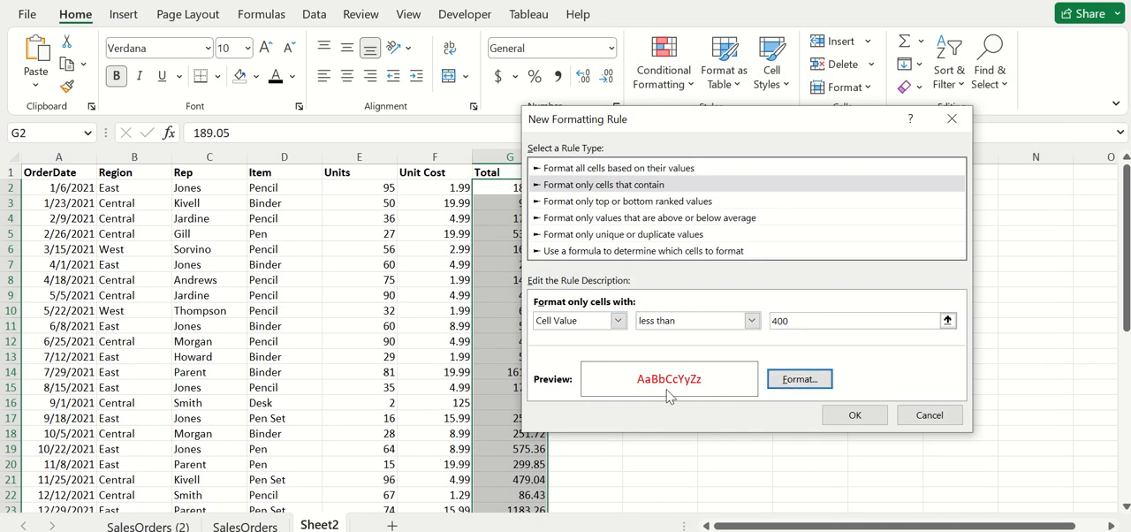
click(854, 416)
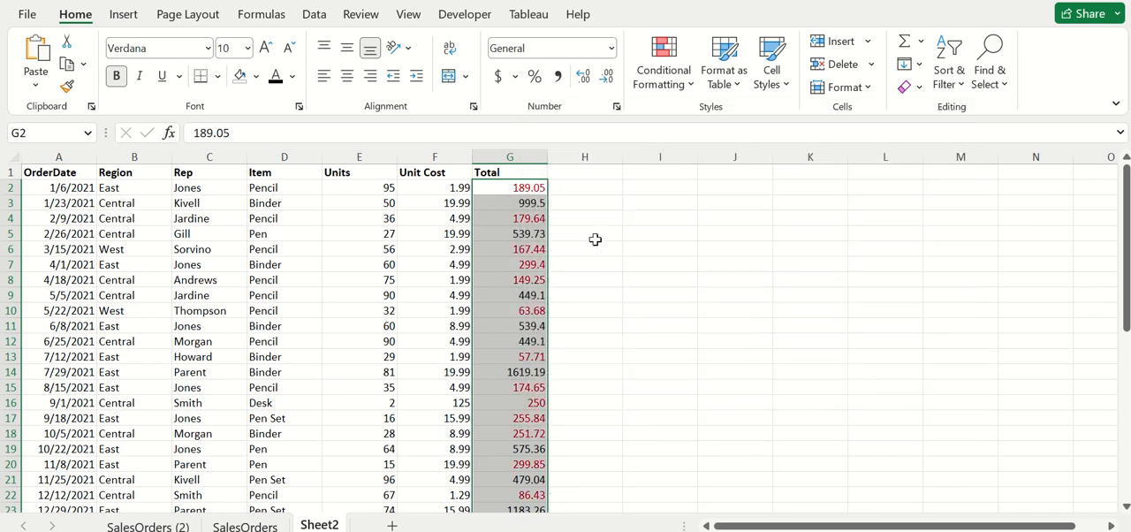
click(577, 214)
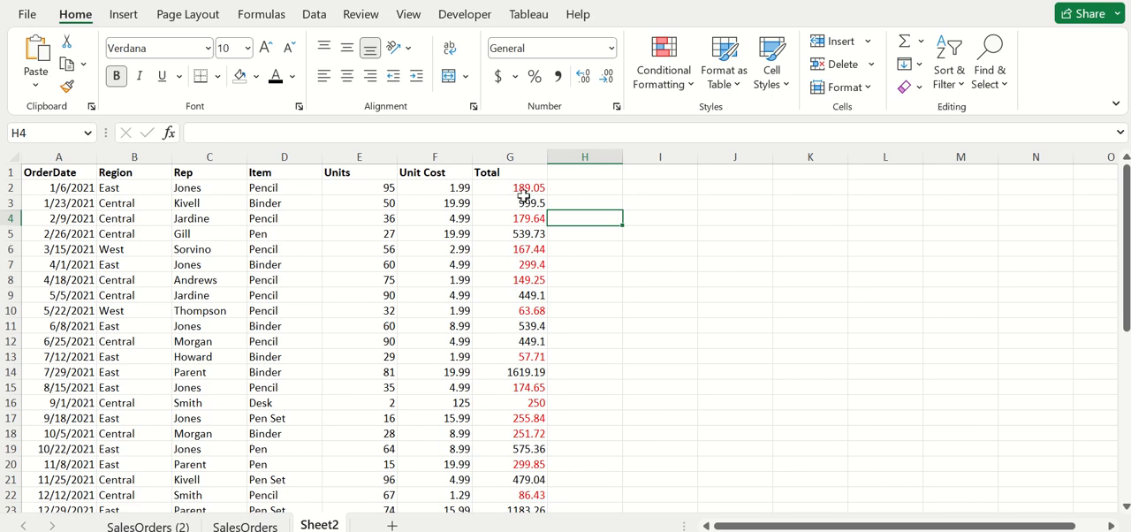
Through the rules manager, add a second rule to G2:G44 for cell values greater than or equal to 400
drag(523, 188, 518, 476)
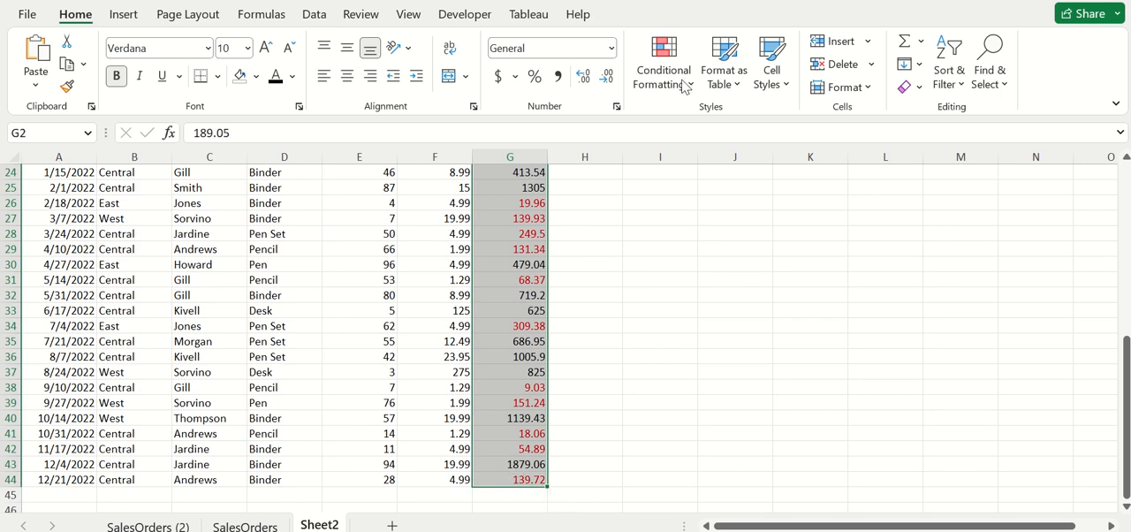
scroll(606, 263, up, 8)
click(661, 82)
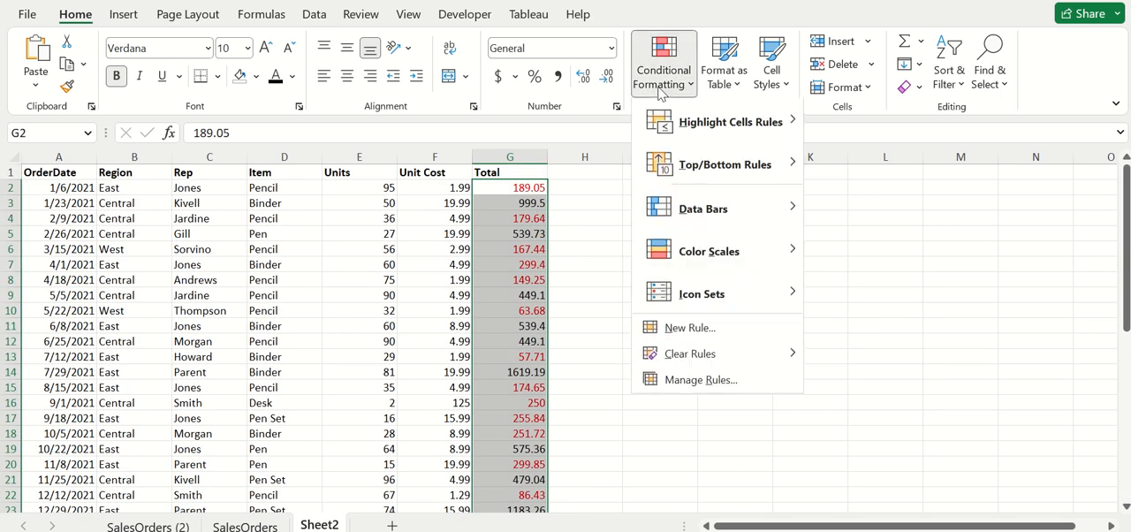
click(691, 378)
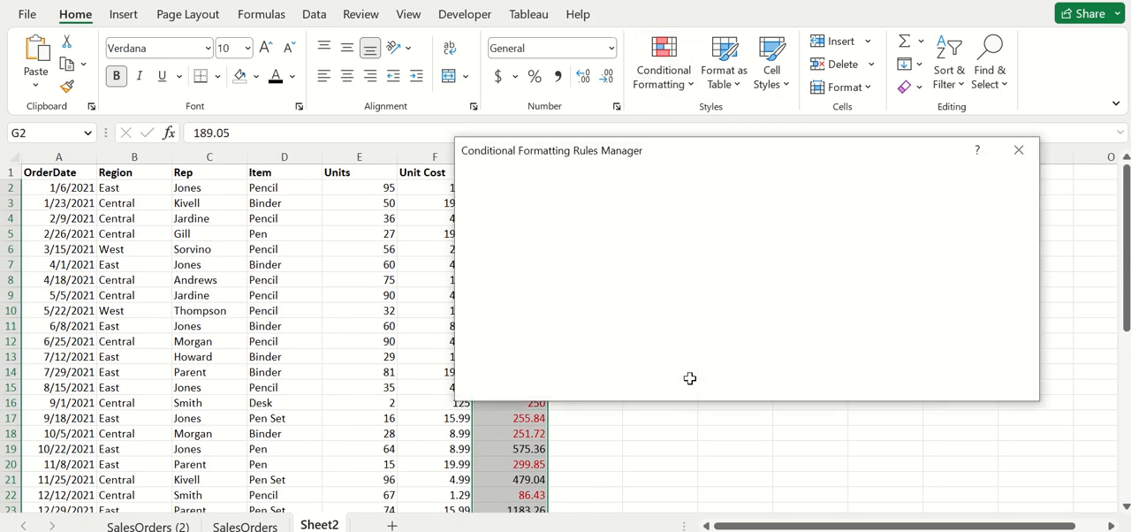
click(507, 206)
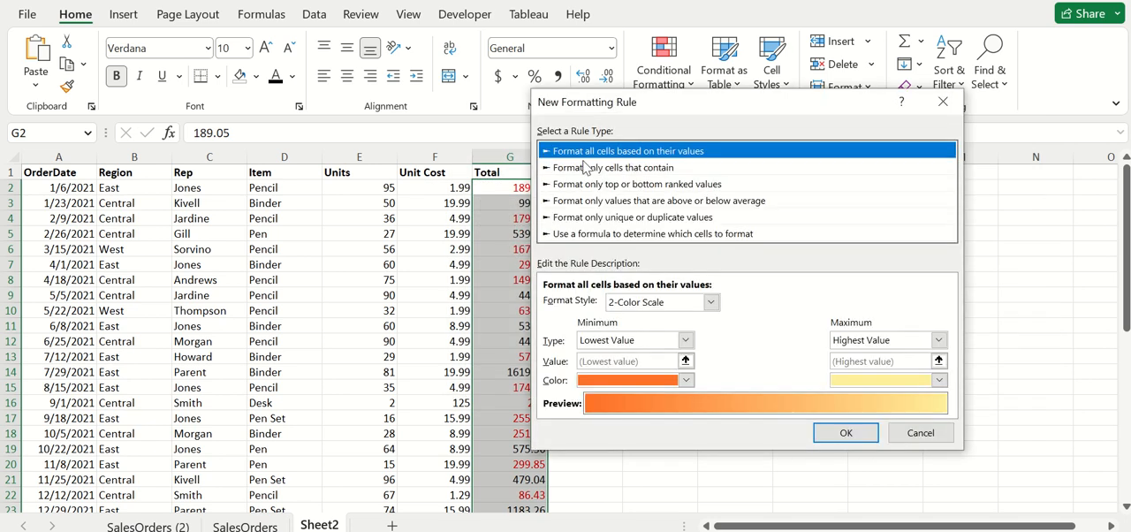
click(578, 167)
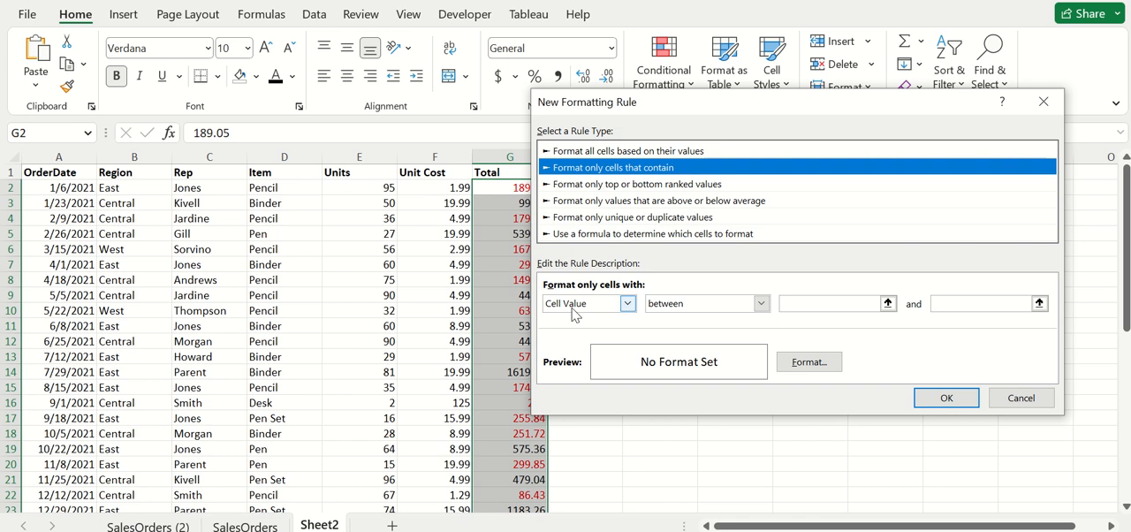
click(702, 311)
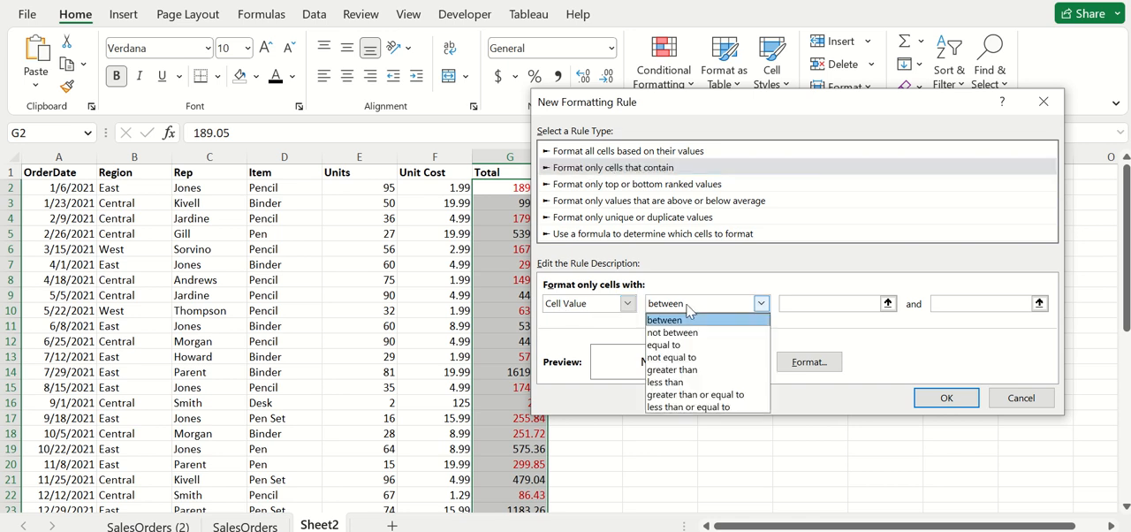
click(686, 397)
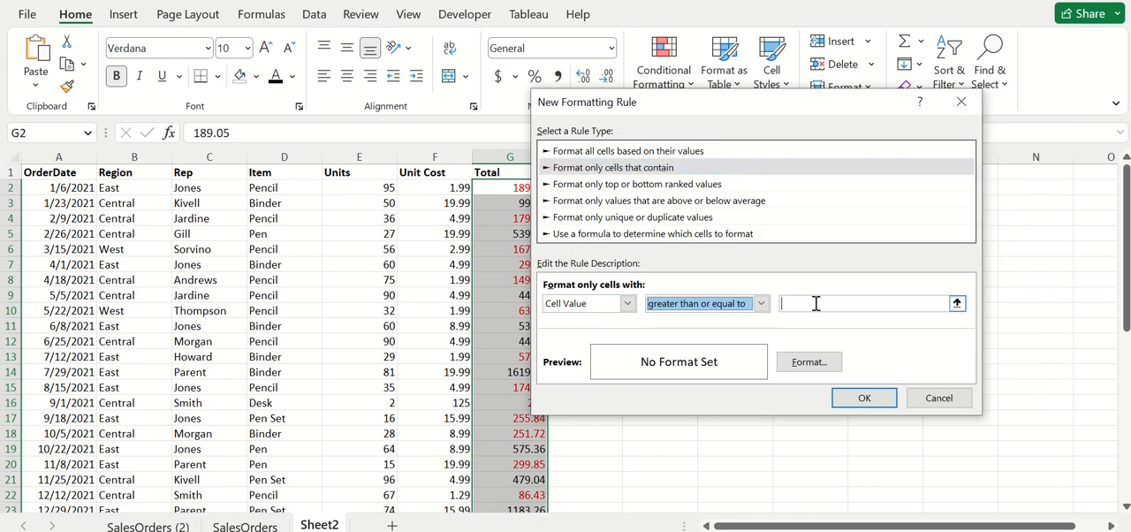
click(817, 303)
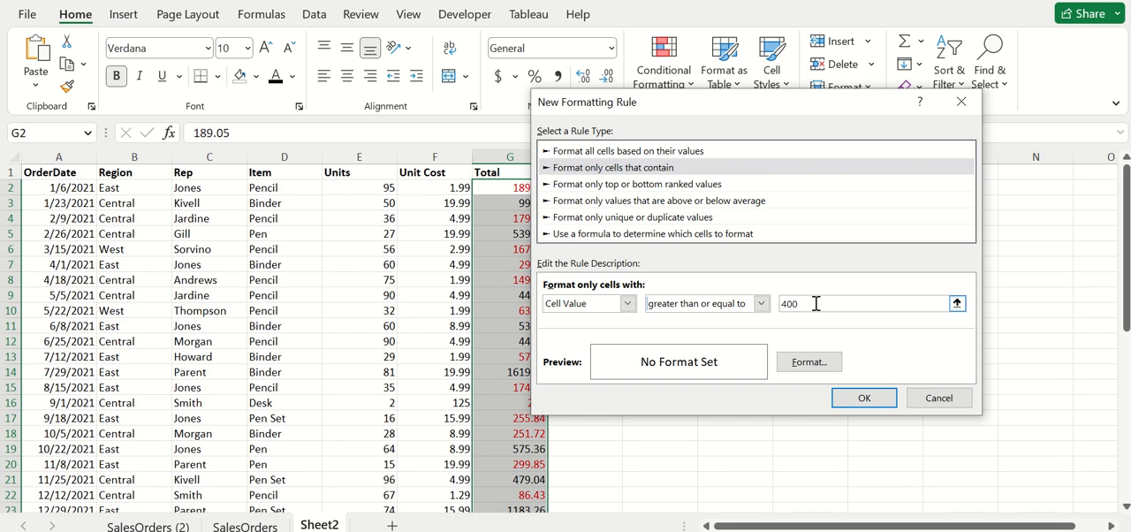
Give the second rule a standard green font color and apply the rules to the Total column
click(807, 363)
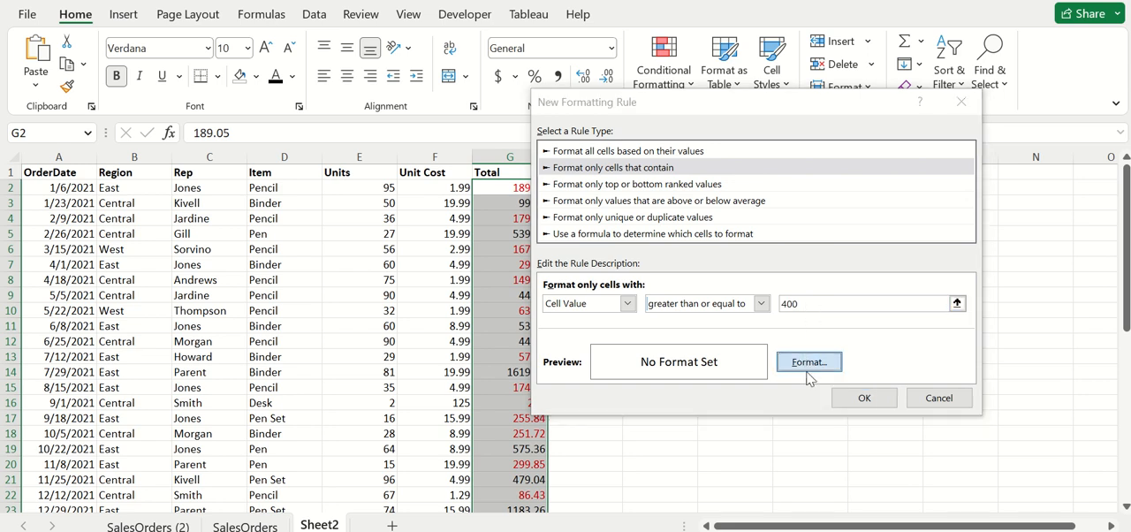
click(795, 197)
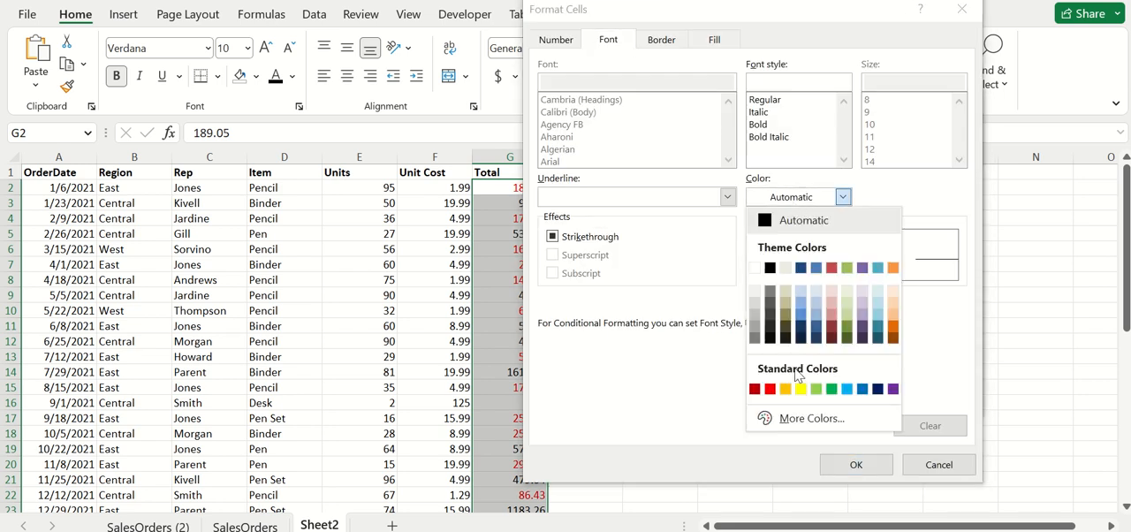
click(832, 390)
click(859, 465)
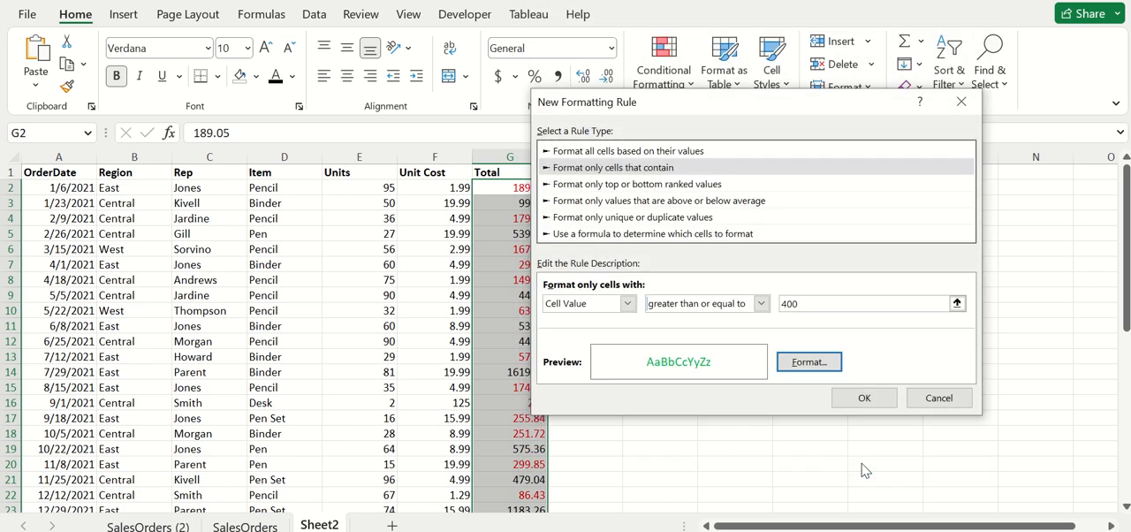
click(862, 398)
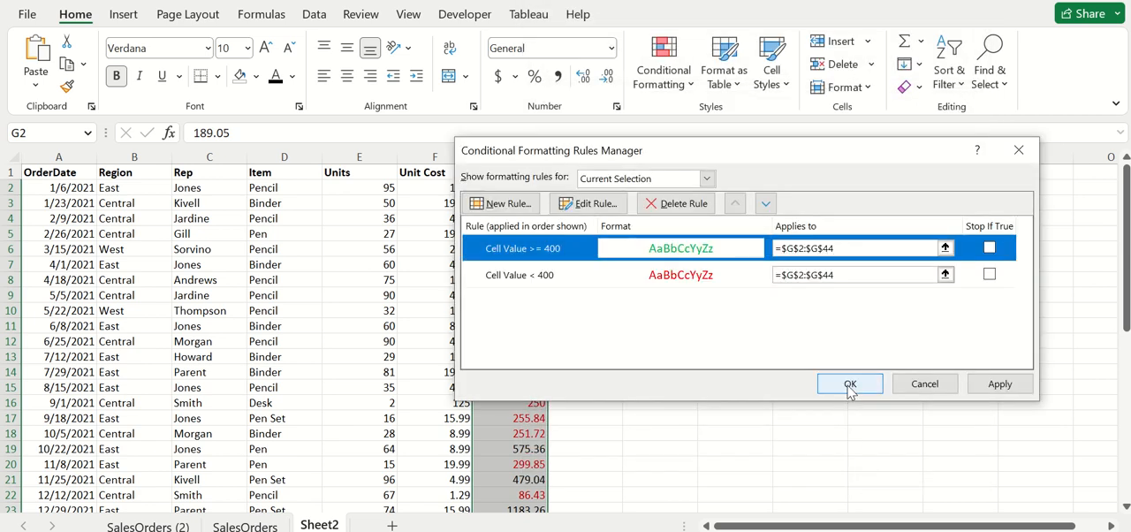
click(849, 385)
click(654, 305)
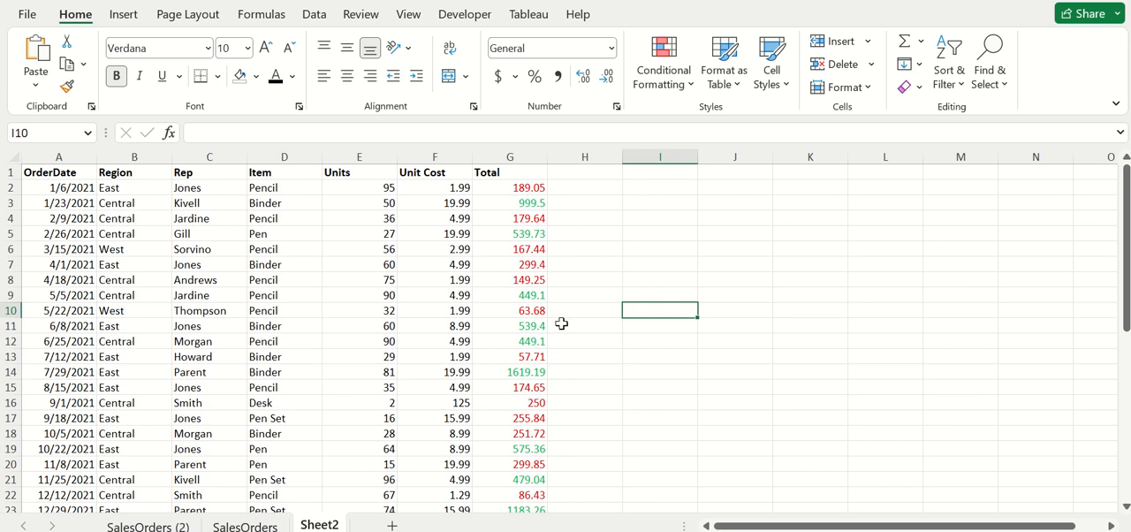
Examine the font colors of the Total values from the first to the last order row
scroll(566, 323, down, 7)
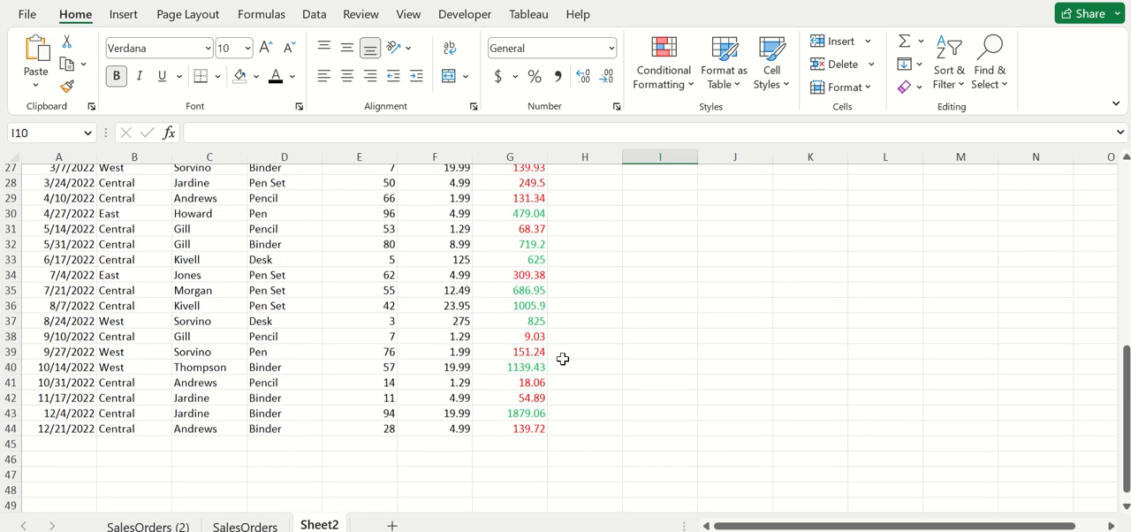
scroll(560, 356, up, 9)
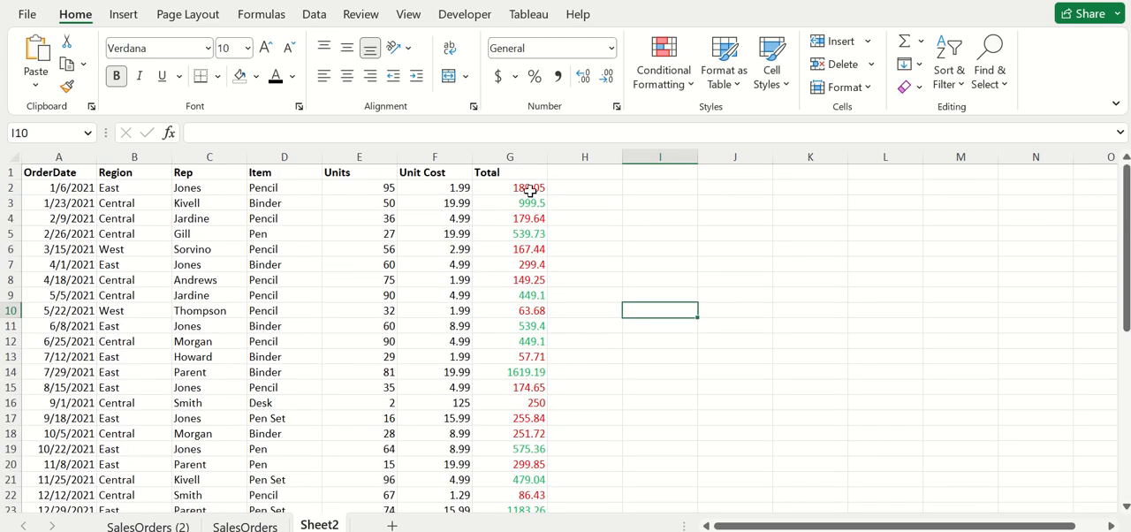
click(530, 220)
click(529, 189)
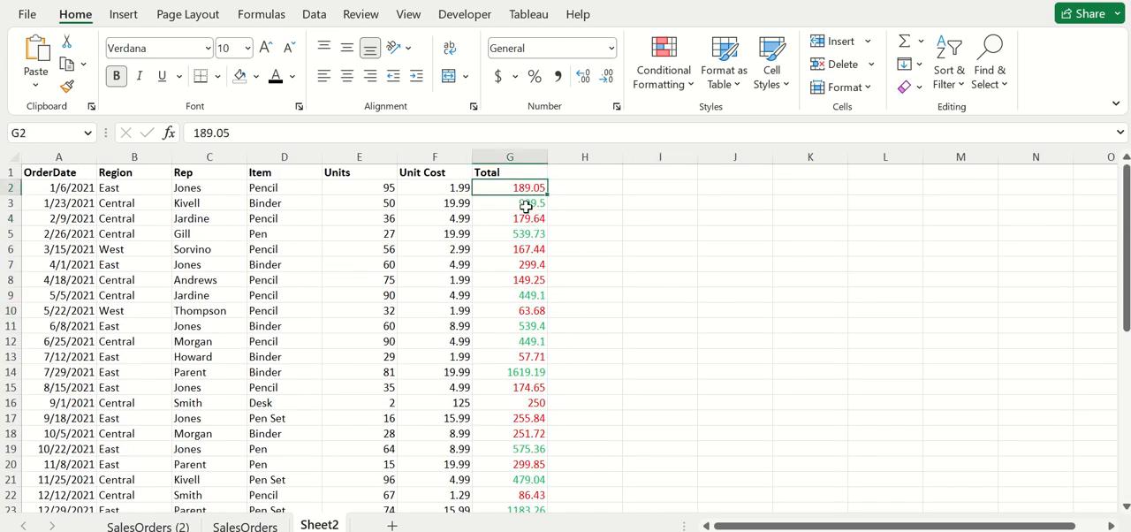
click(522, 220)
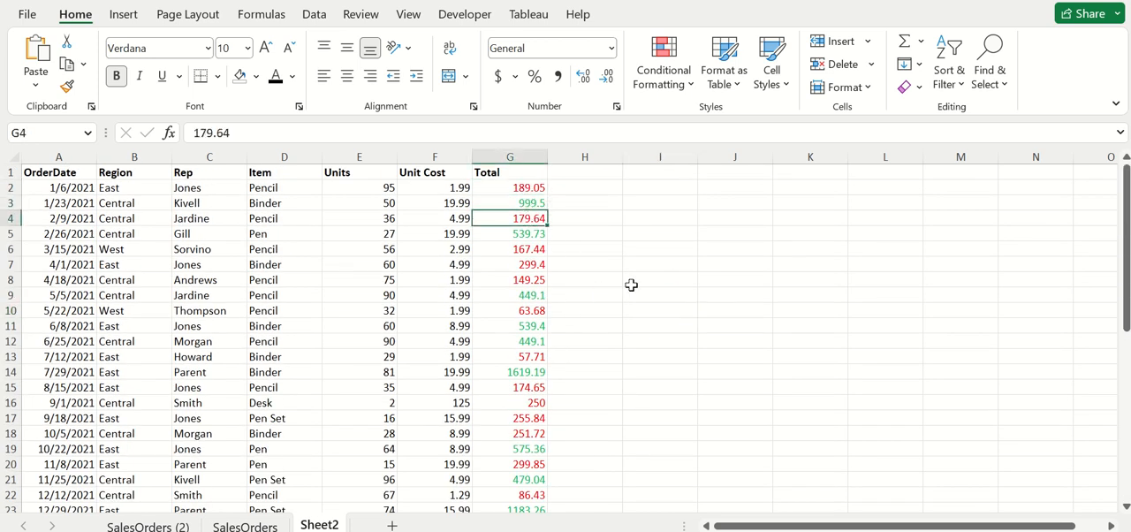
scroll(559, 358, down, 5)
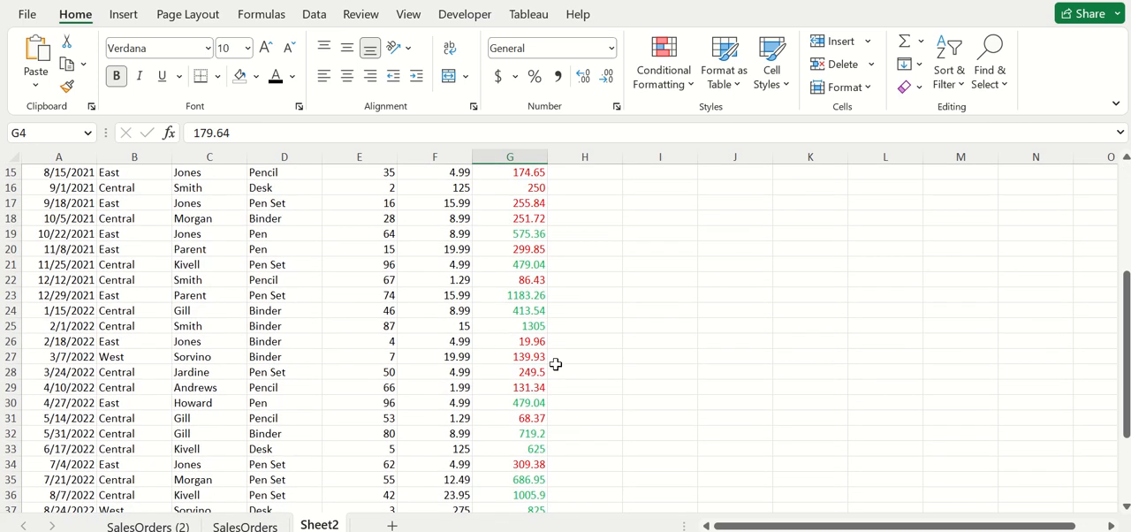
scroll(571, 332, up, 5)
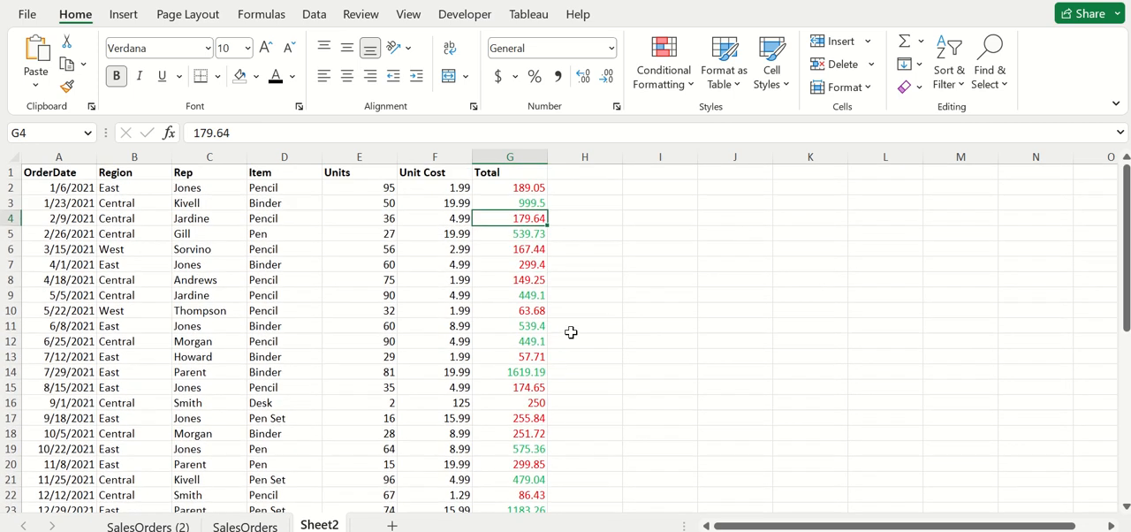